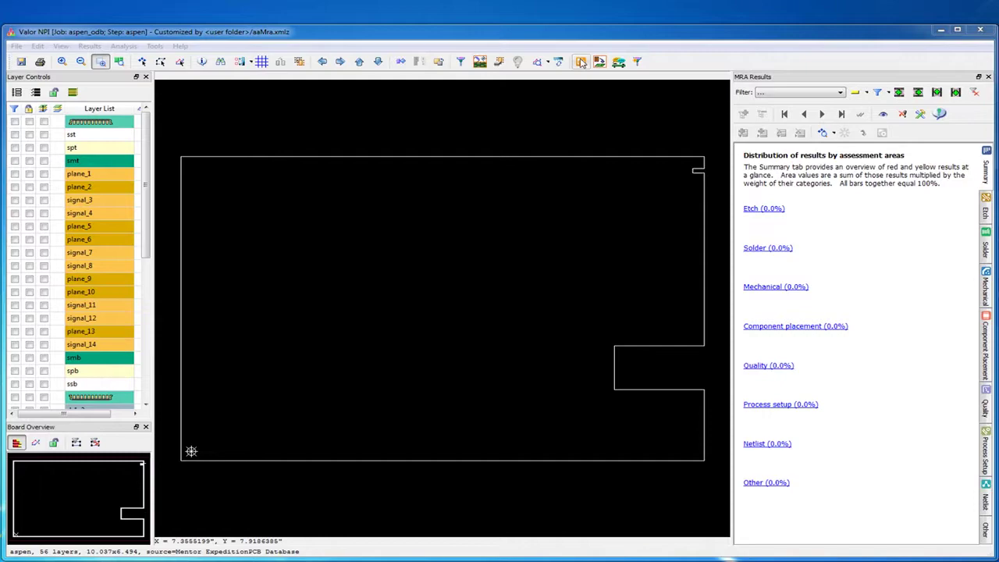
Step: Open the Analysis Definition Manager and display the classifications of the Master classification set
left_click(581, 62)
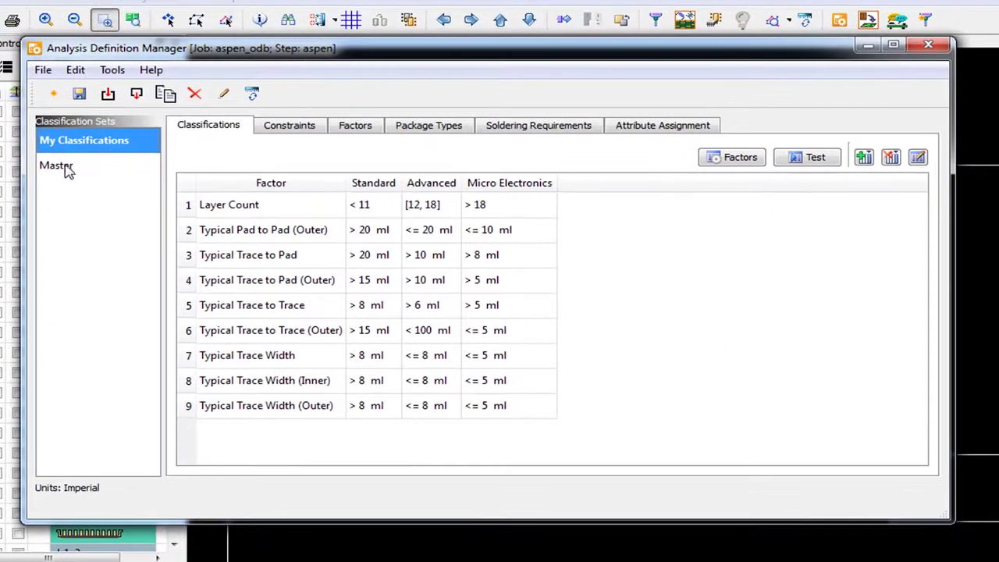
left_click(72, 160)
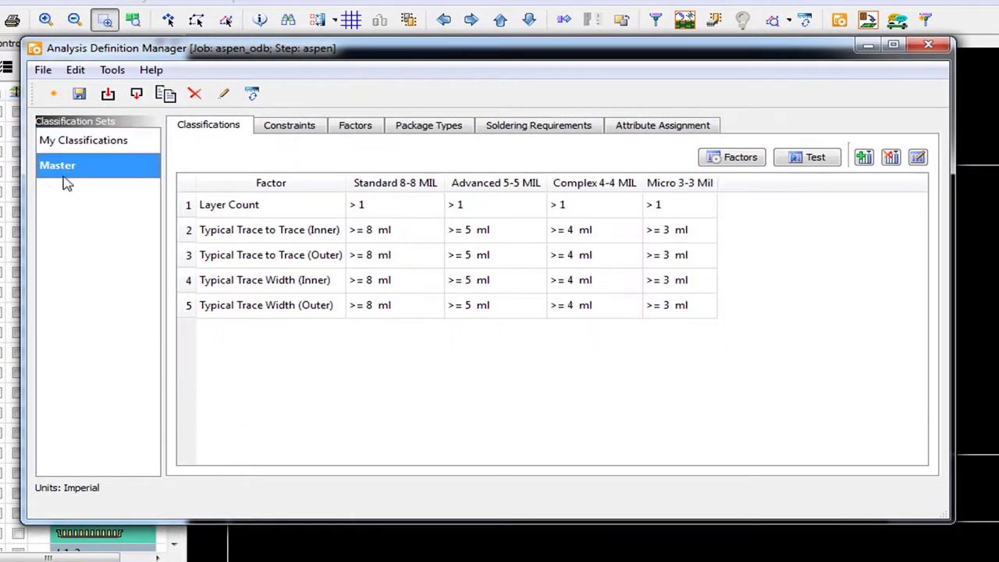
left_click(831, 157)
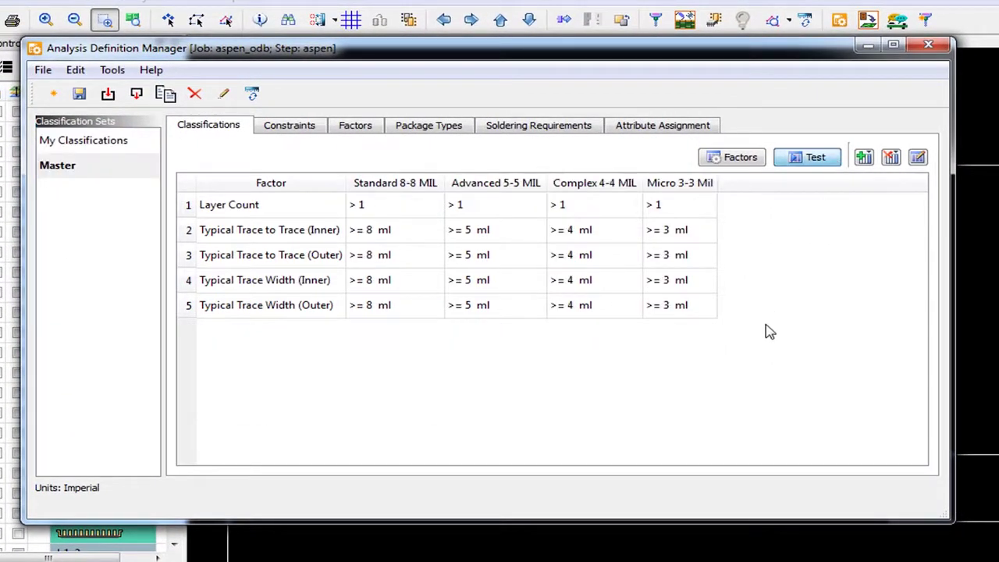
Step: Review the General Copper Spacing constraints in the Etch group, including the SMD to Copper Spacing values per classification
left_click(304, 129)
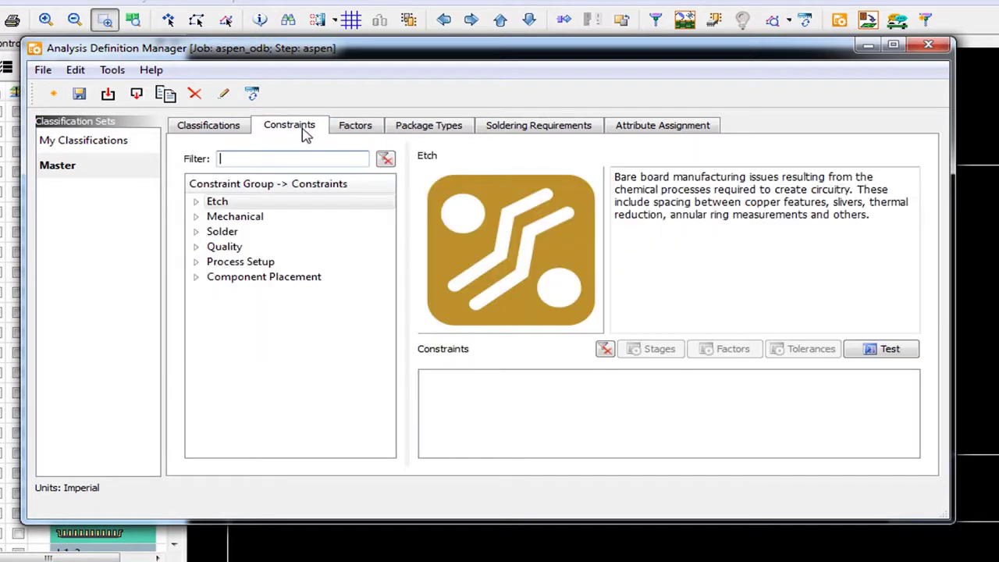
left_click(196, 201)
left_click(214, 217)
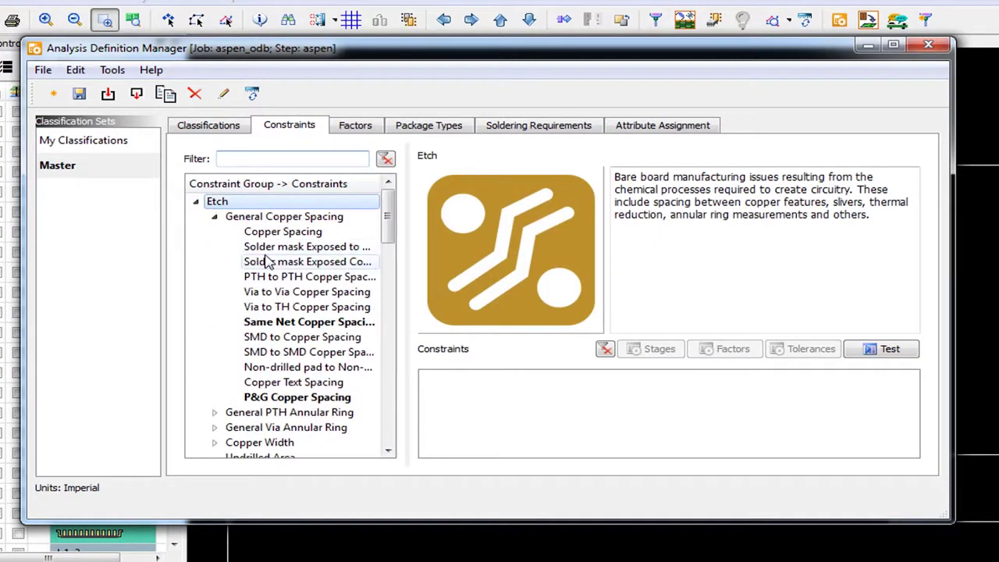
left_click(312, 231)
left_click_drag(920, 525, 923, 554)
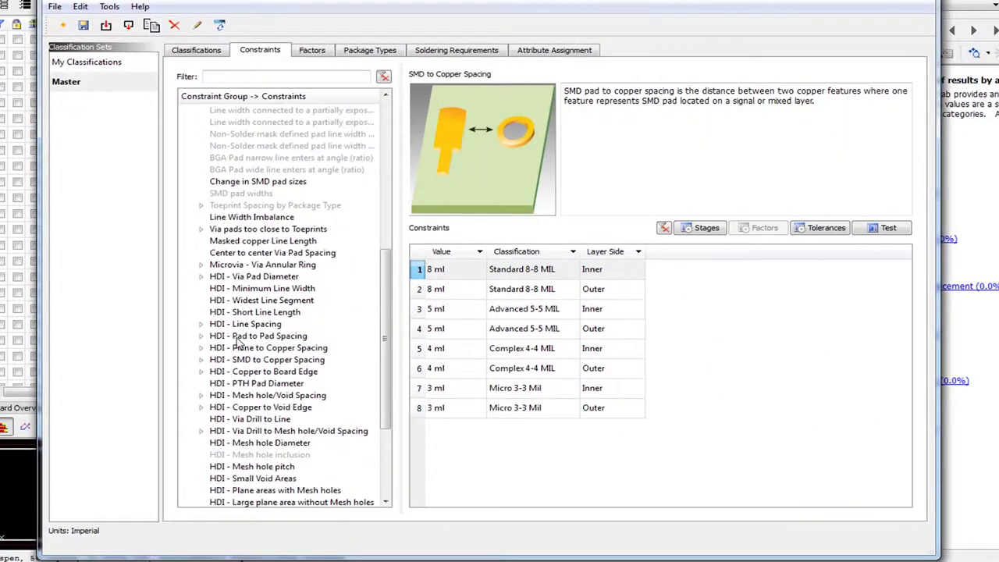
Step: Review the Component Spacing by EDA Package constraint in the Component Placement group, enlarging the manager window and its constraint tables
scroll(212, 478, "down", 5)
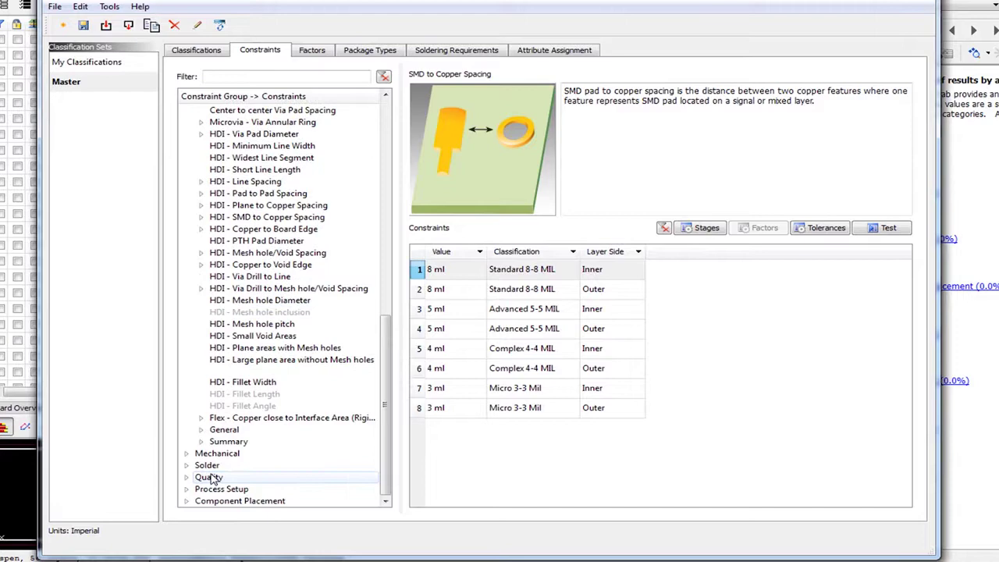
left_click(186, 501)
scroll(242, 470, "down", 4)
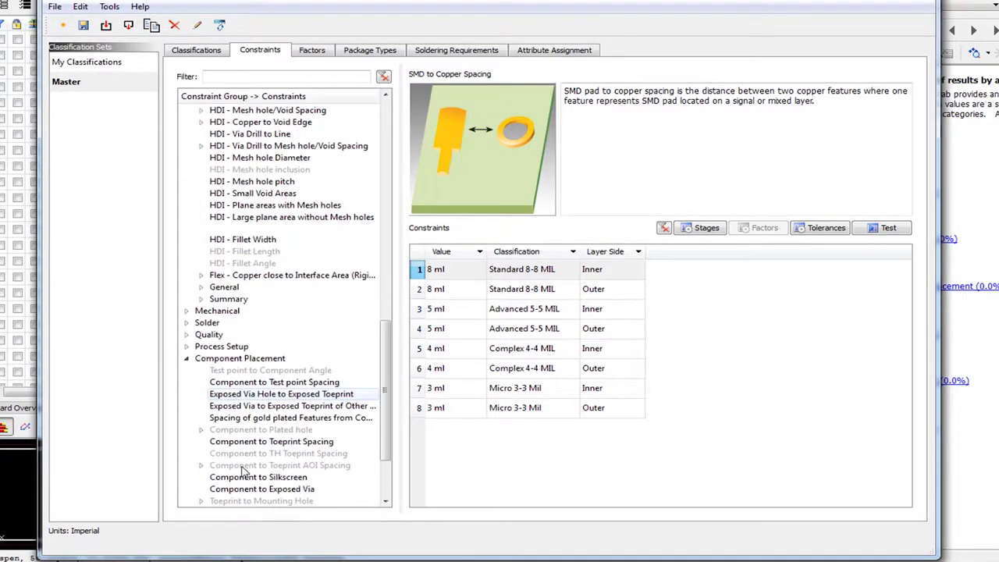
scroll(242, 470, "down", 3)
left_click(264, 443)
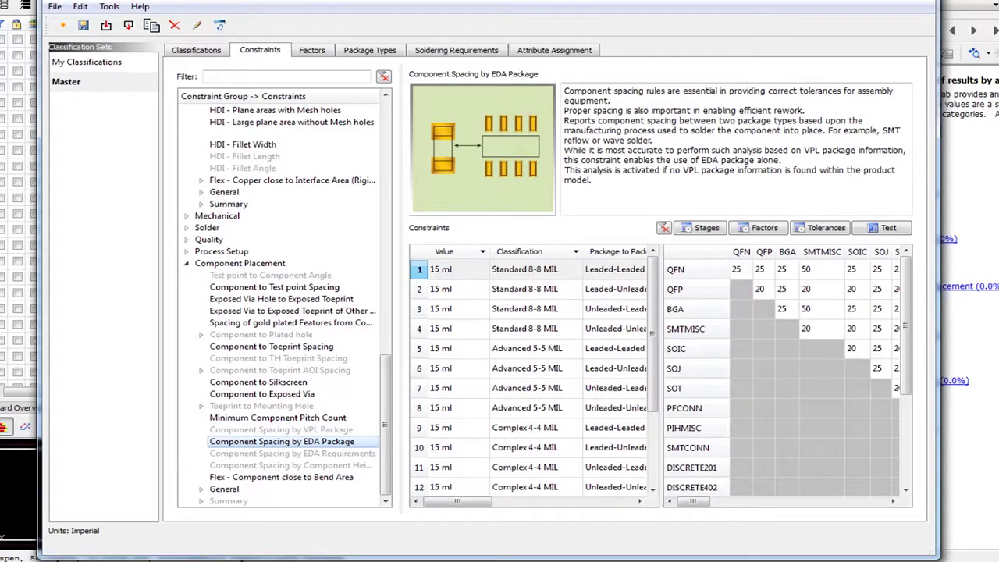
left_click_drag(929, 556, 991, 559)
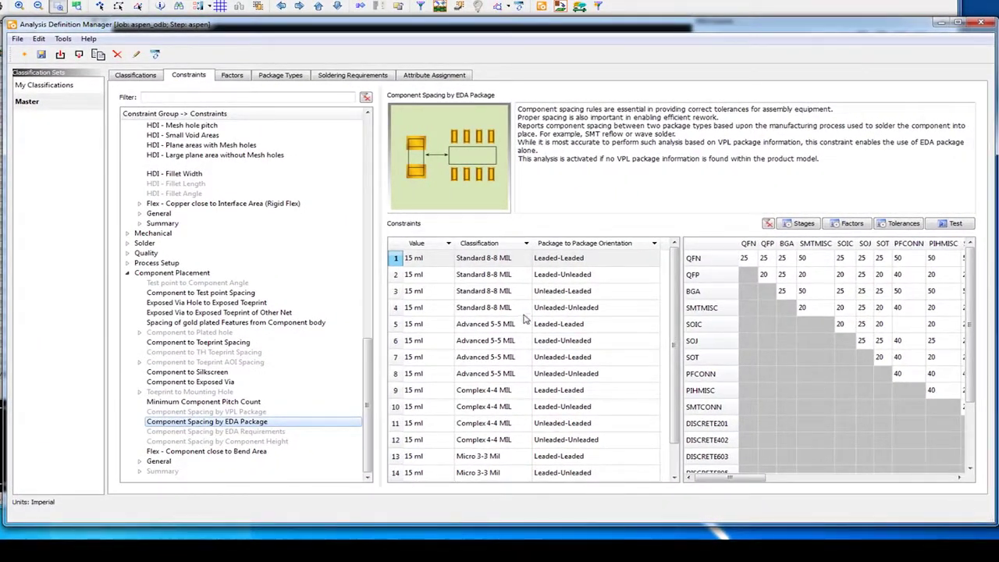
left_click_drag(381, 278, 266, 272)
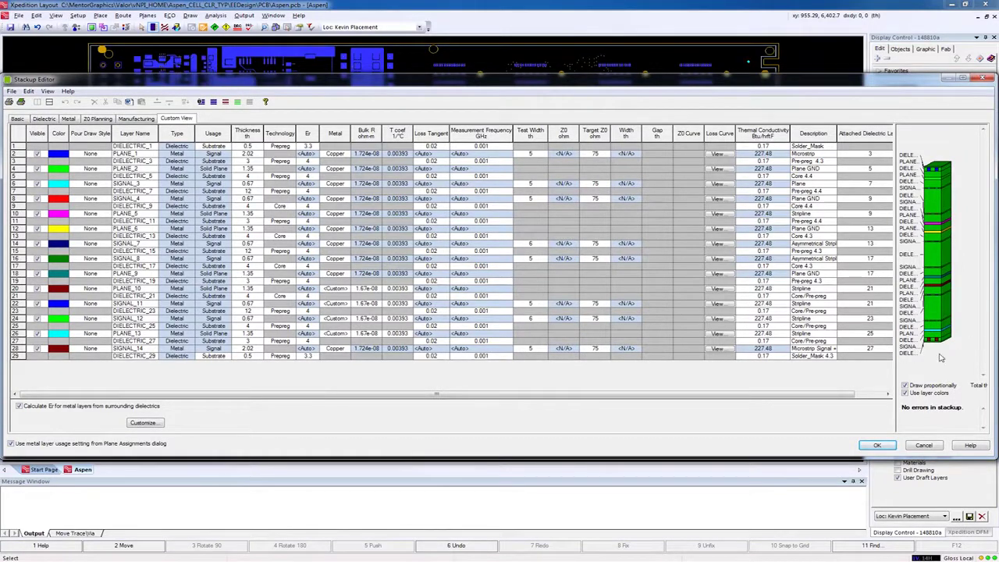
Step: Switch to Xpedition Layout, widen the layer table in the Stackup Editor, close the editor and start Xpedition DFM
left_click_drag(905, 366, 905, 367)
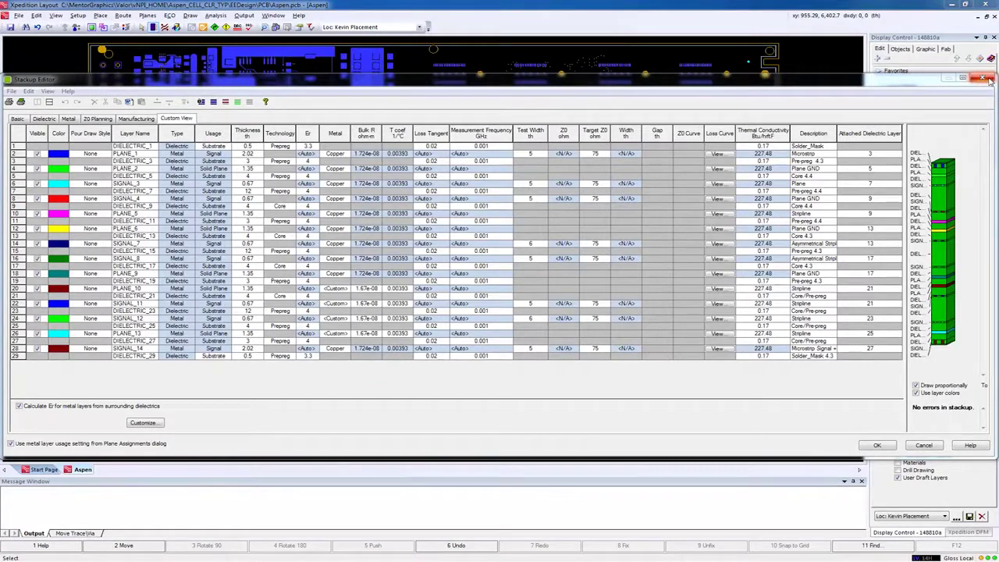
left_click(985, 79)
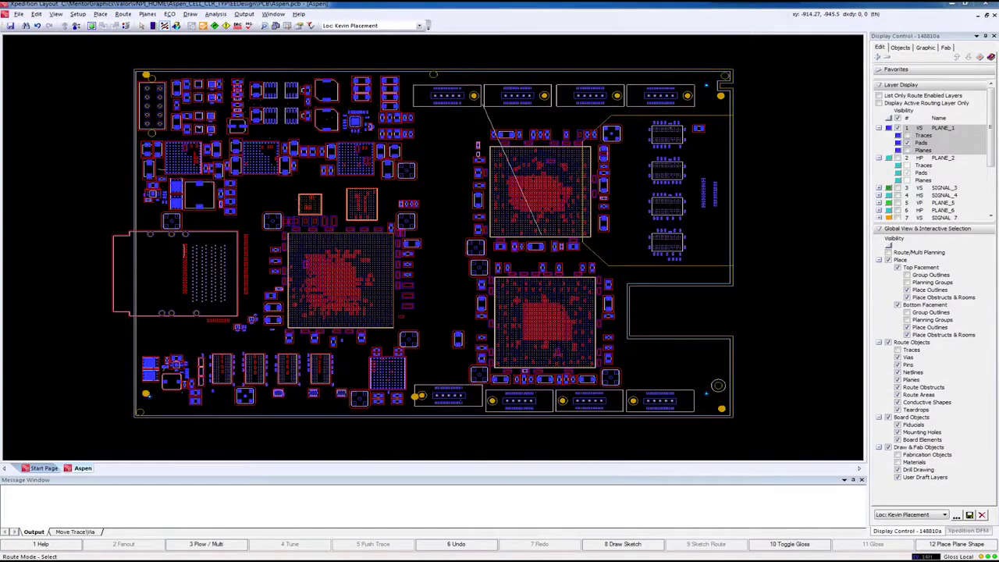
left_click(215, 14)
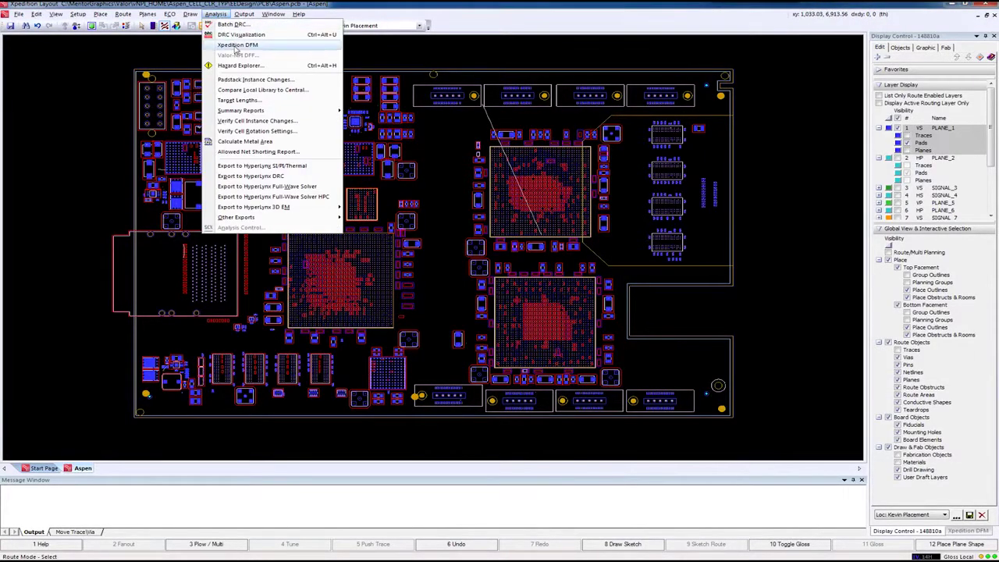
left_click(237, 44)
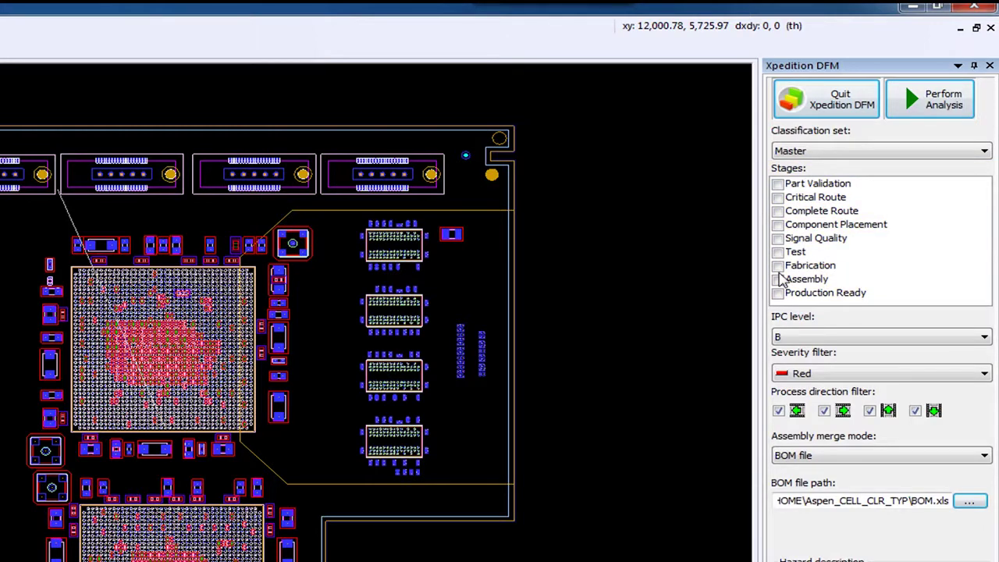
Step: Enable the Fabrication and Assembly analysis stages and set the assembly merge mode to BOM file with BOM.xls as its path
left_click(778, 266)
left_click(778, 279)
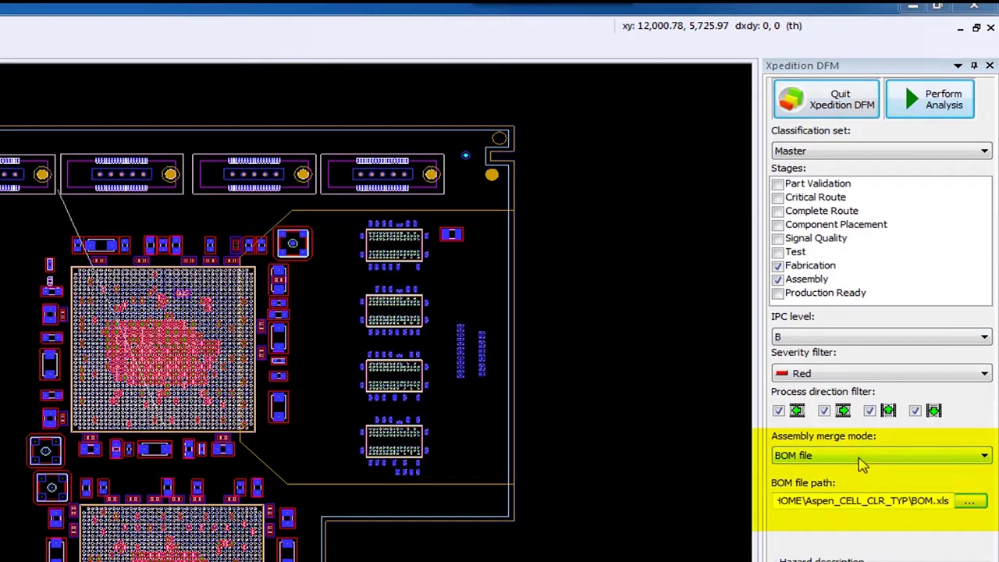
left_click(860, 457)
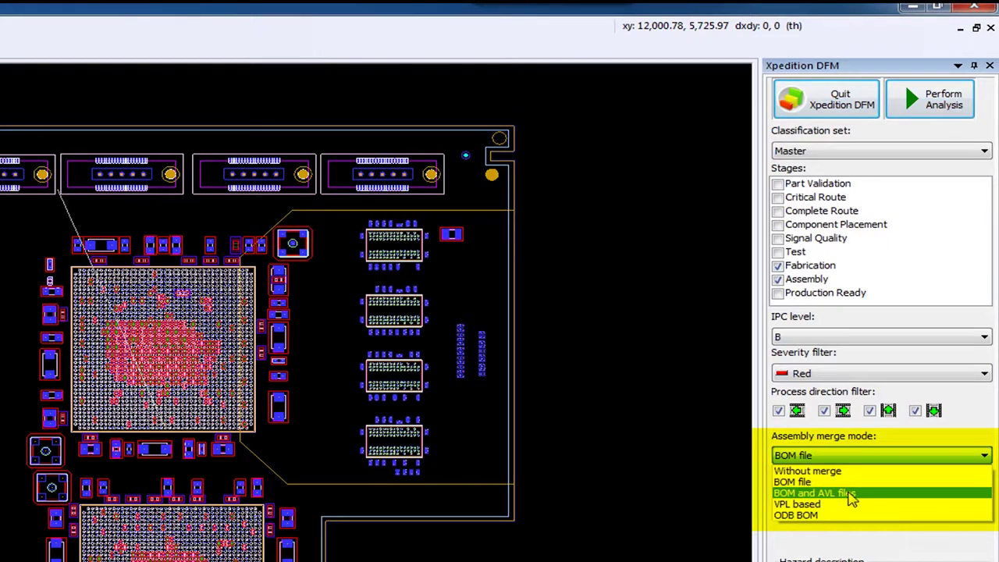
left_click(849, 482)
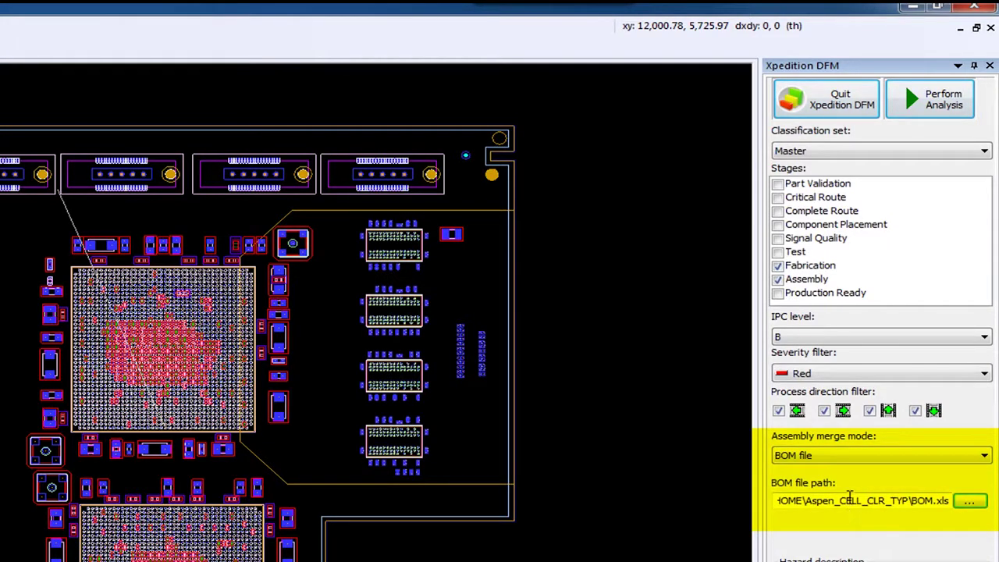
left_click_drag(847, 500, 950, 500)
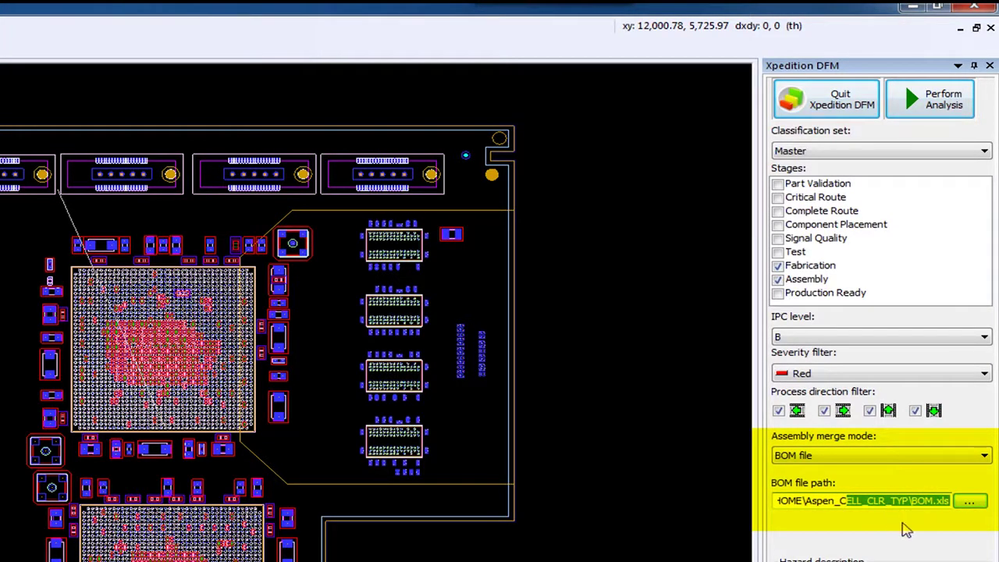
left_click(905, 501)
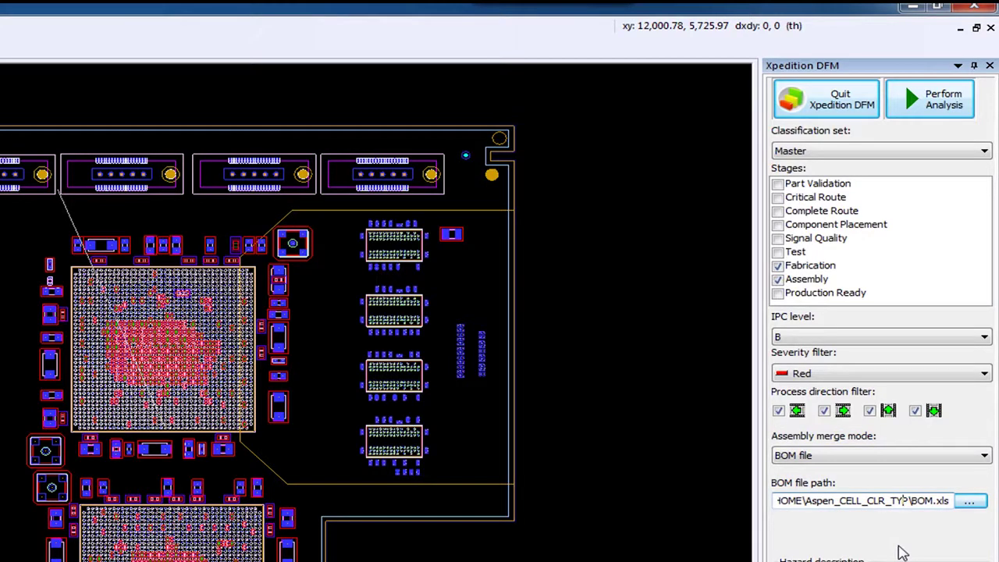
Step: Perform the Xpedition DFM analysis on the Aspen board and open the Hazard Explorer
left_click(945, 101)
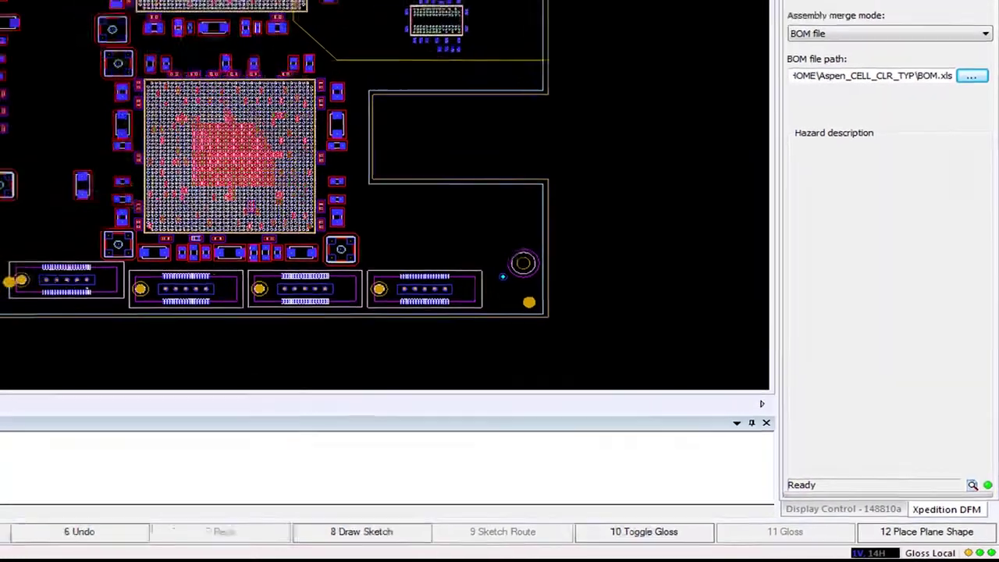
left_click(215, 14)
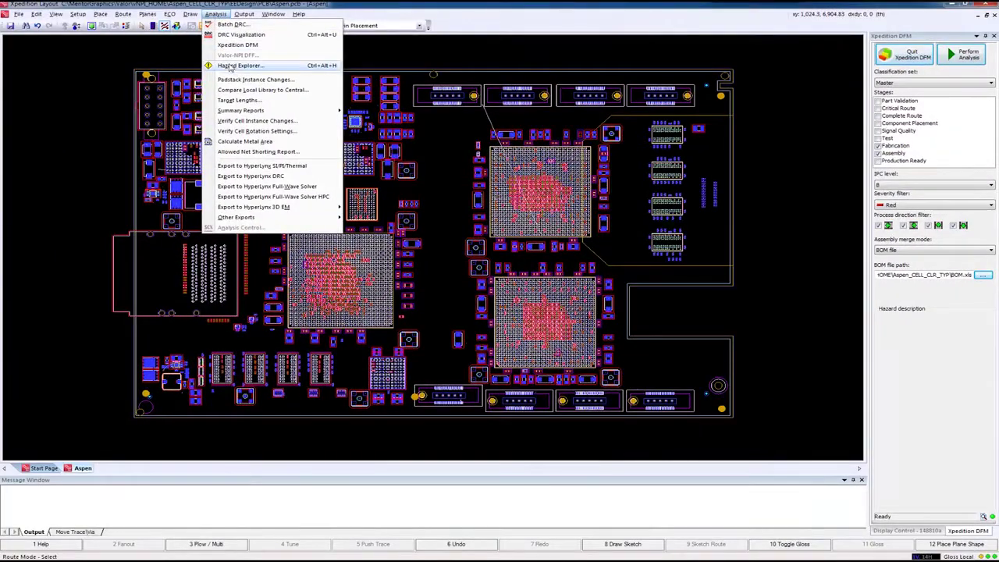
left_click(230, 67)
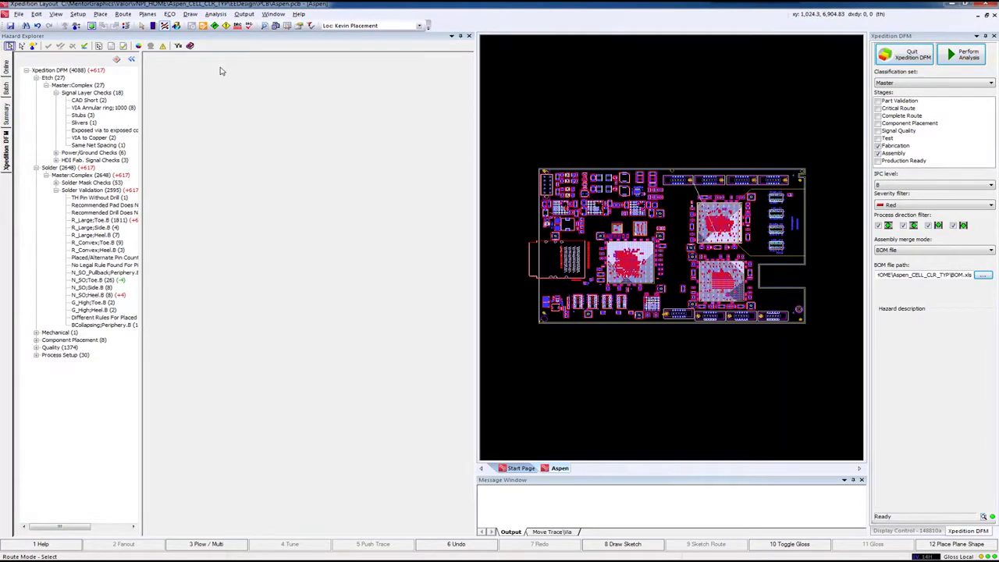
Step: Locate the first CAD Short hazard on signal_12 and move the offending trace segment down, clear of the other net
left_click(91, 101)
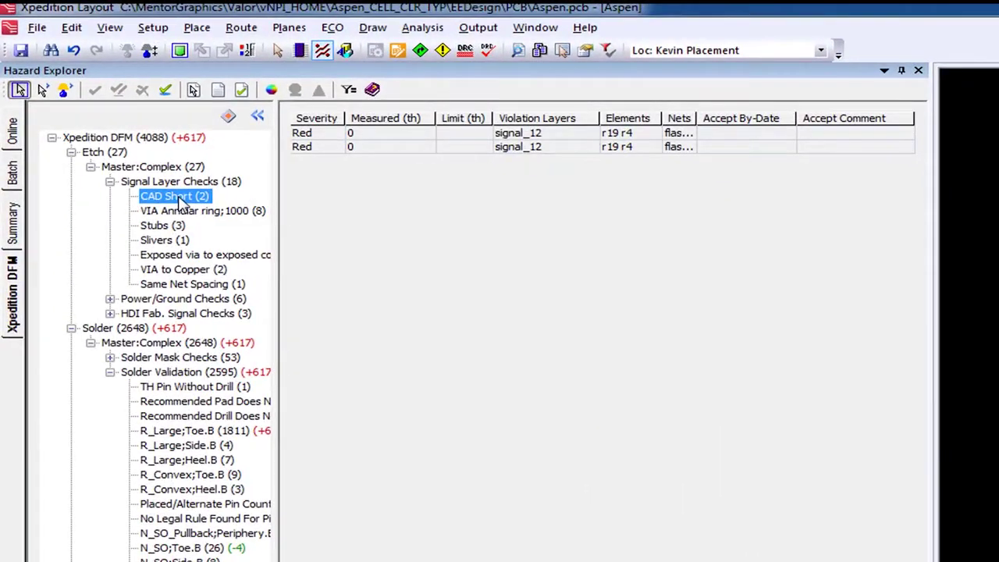
left_click(315, 134)
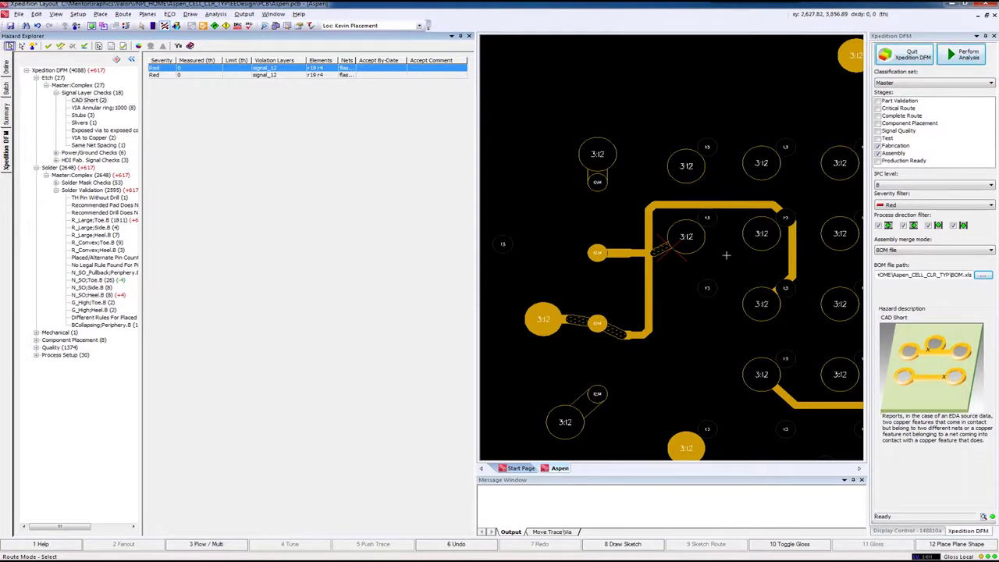
left_click(719, 205)
left_click_drag(712, 240, 722, 335)
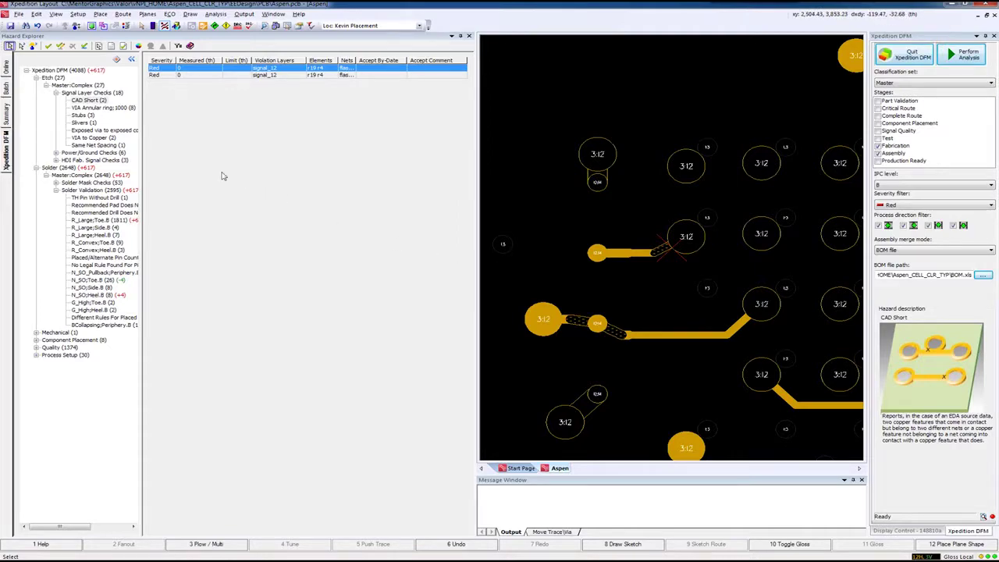
Step: Select all the VIA Annular ring;1000 hazards under Signal Layer Checks and accept them
left_click(75, 107)
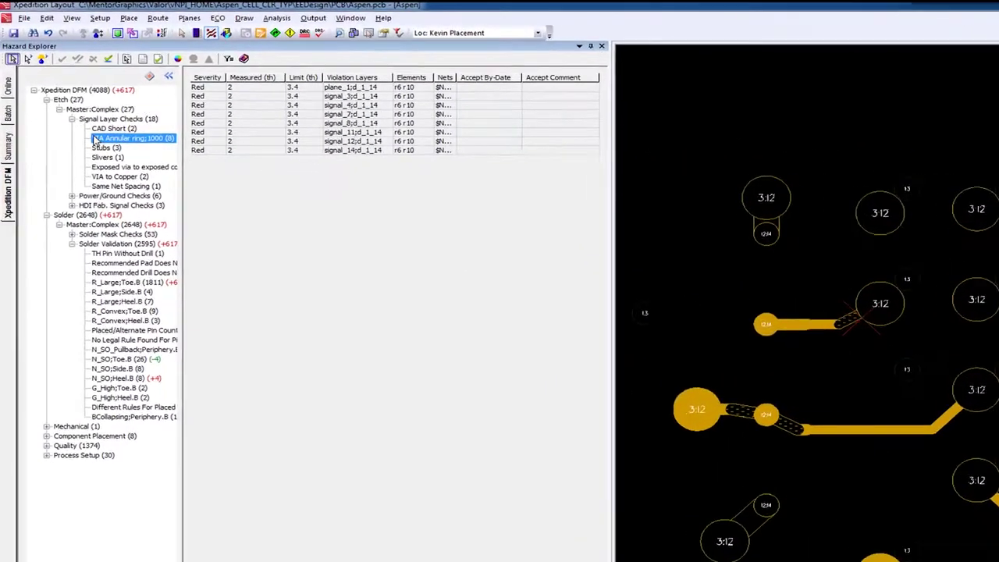
left_click(224, 94)
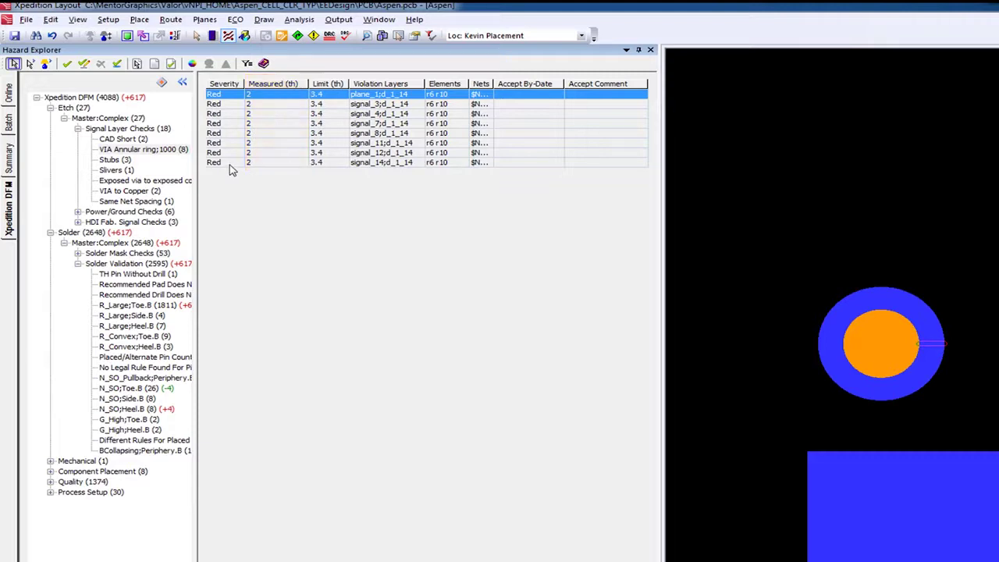
left_click(230, 166, "shift")
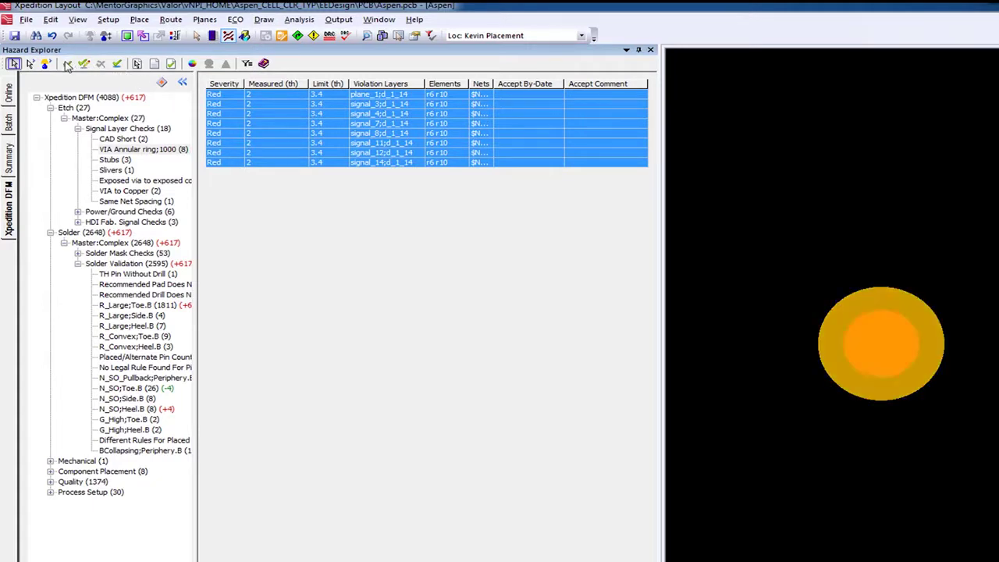
left_click(68, 64)
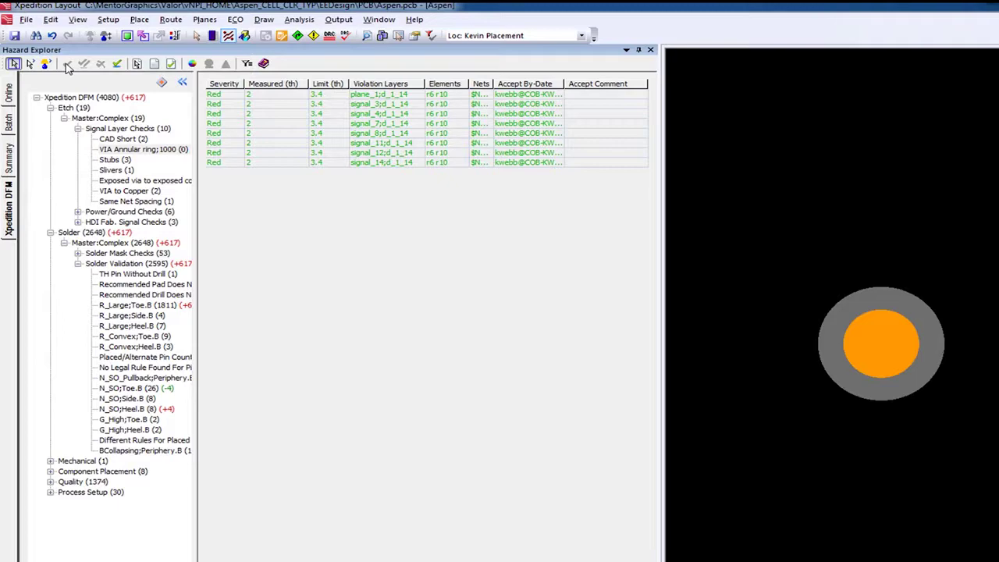
Step: Locate the Slivers hazard on the signal_4 layer and move the trace segment down, away from the round pin pad
left_click(114, 171)
left_click(224, 94)
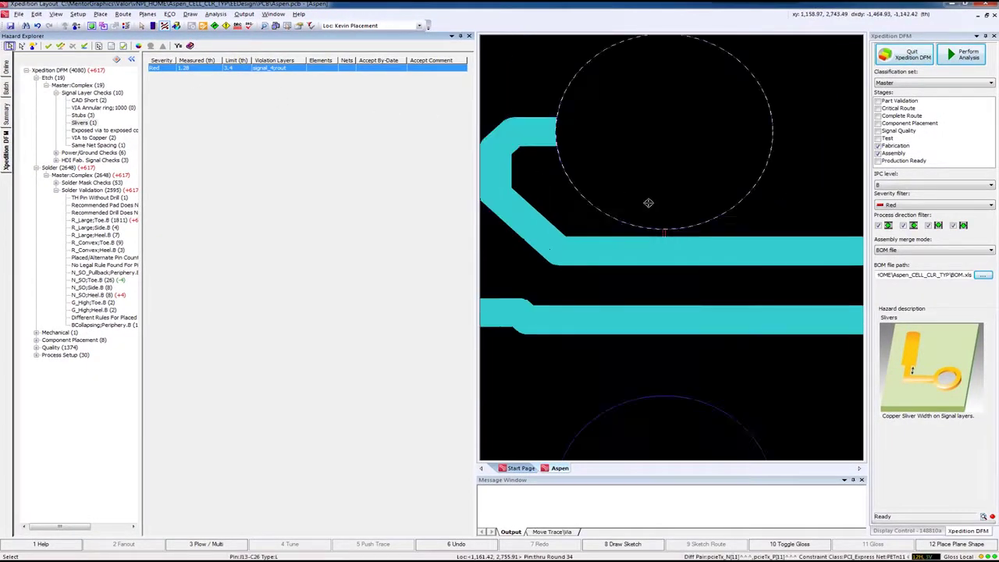
scroll(647, 203, "down", 1)
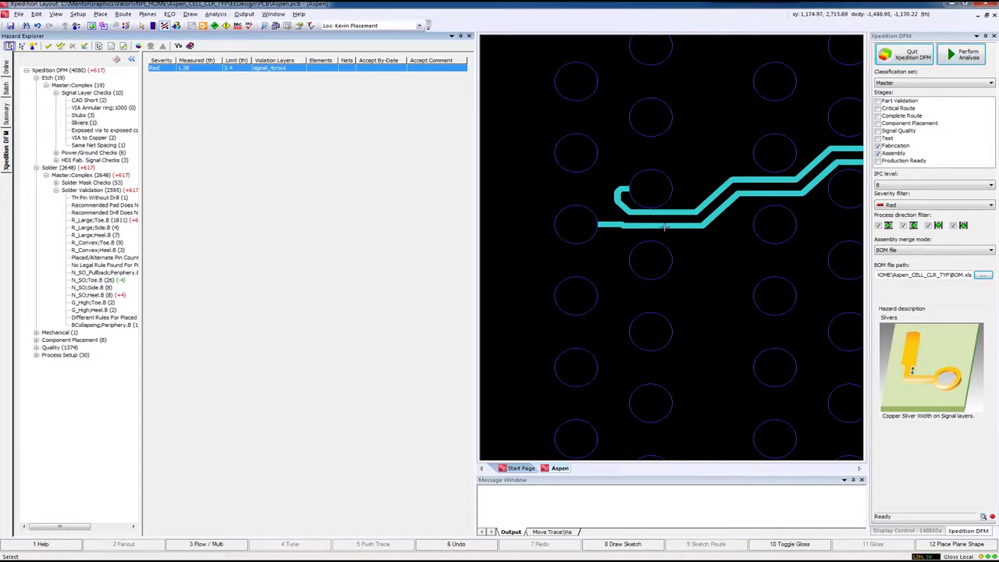
left_click_drag(658, 211, 658, 219)
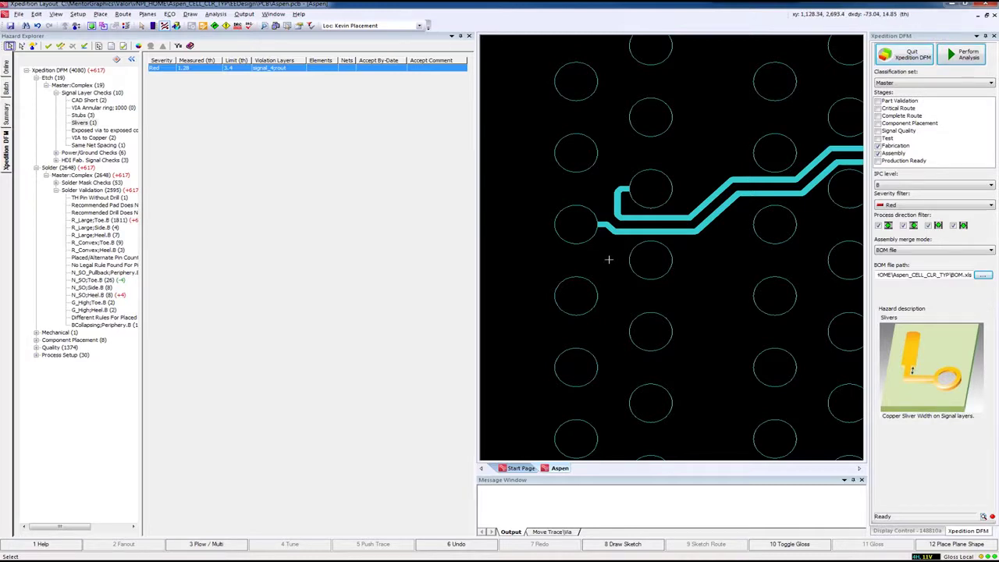
Step: Display the R_Large;Heel.B solder validation hazard for component L5 in the layout
left_click(97, 235)
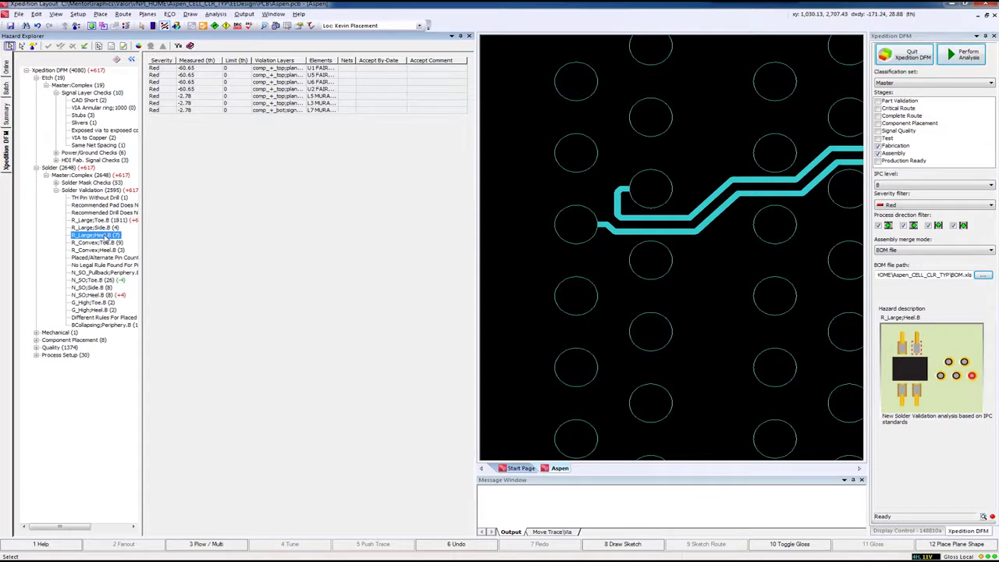
left_click(200, 98)
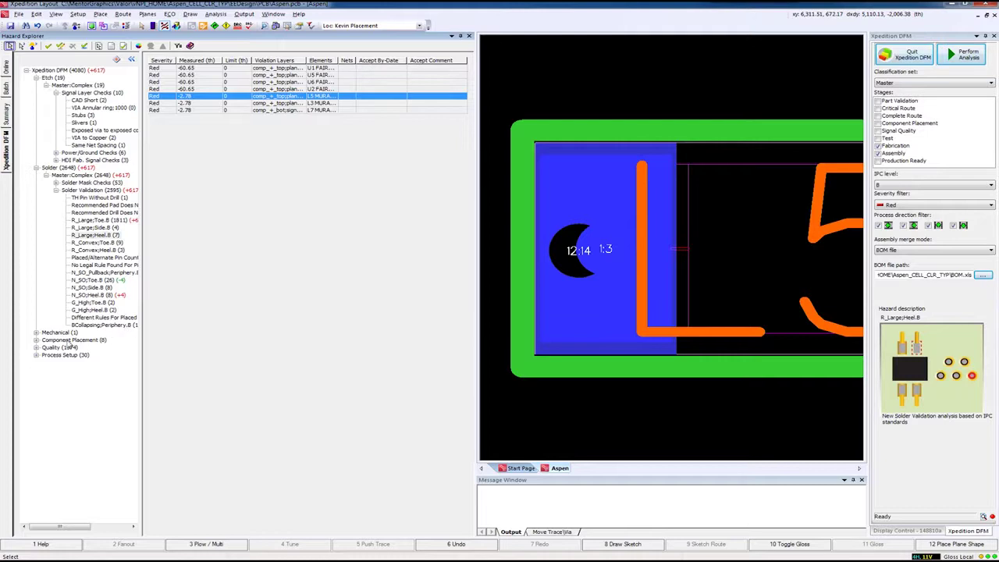
Step: Display the reflow Discrete1210-to-SOIC component spacing hazard under Component Analysis in the layout, showing components C224 and U25
left_click(36, 341)
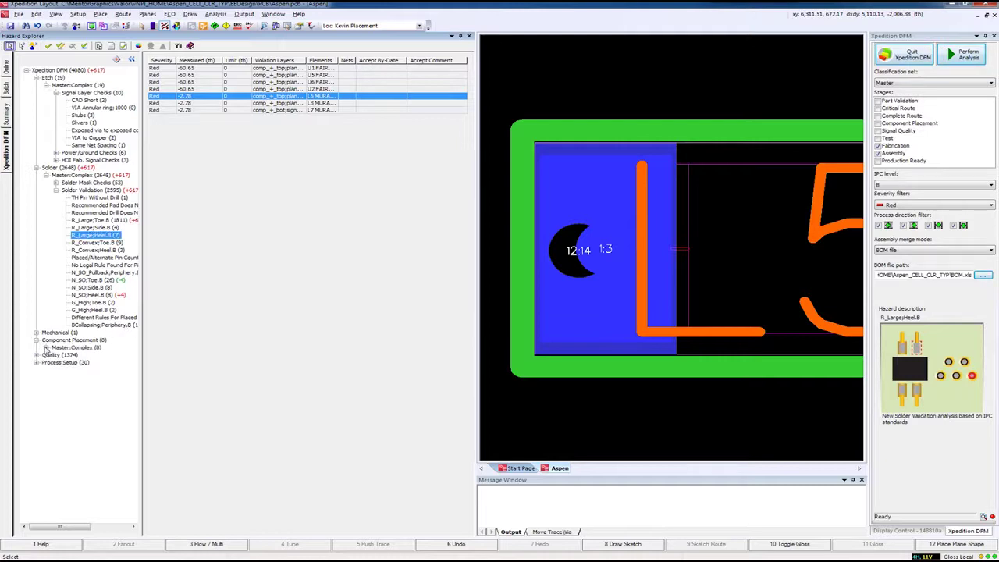
left_click(46, 347)
left_click(56, 355)
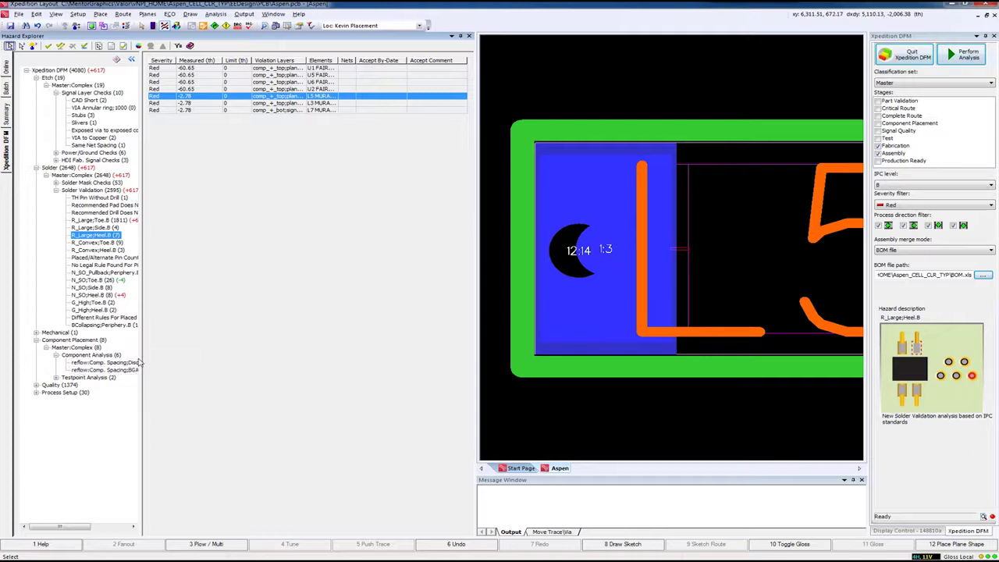
left_click_drag(143, 358, 188, 359)
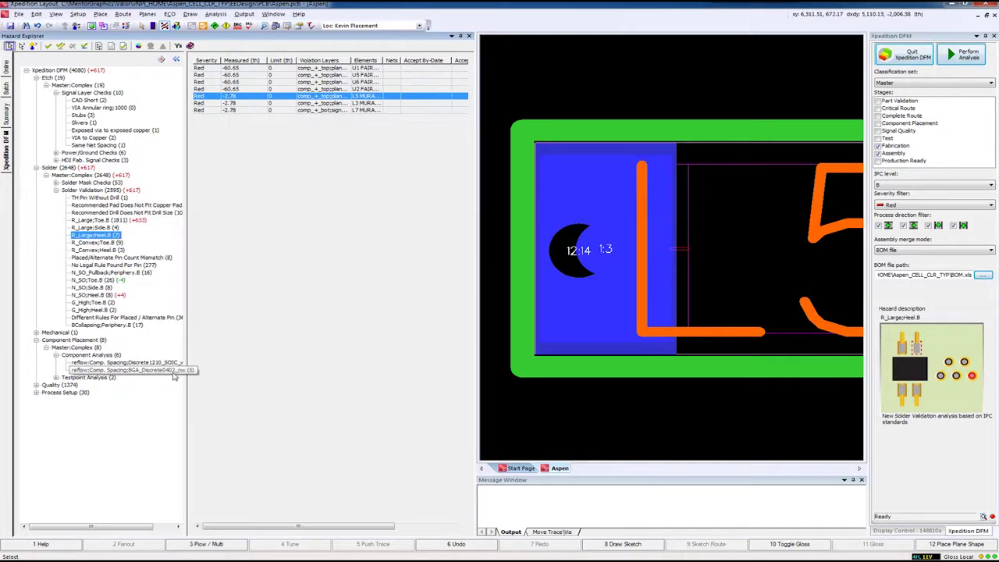
left_click(164, 364)
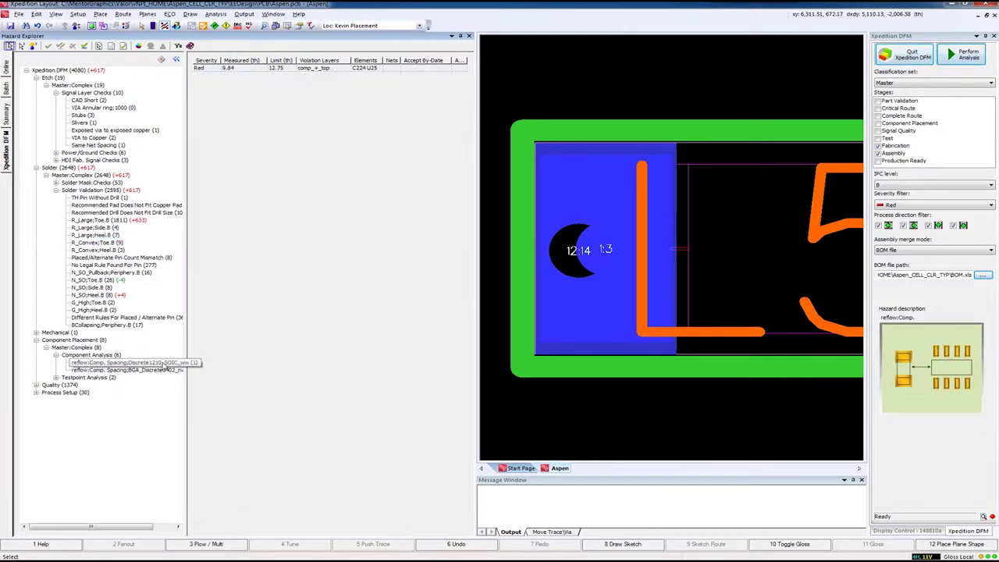
left_click(237, 68)
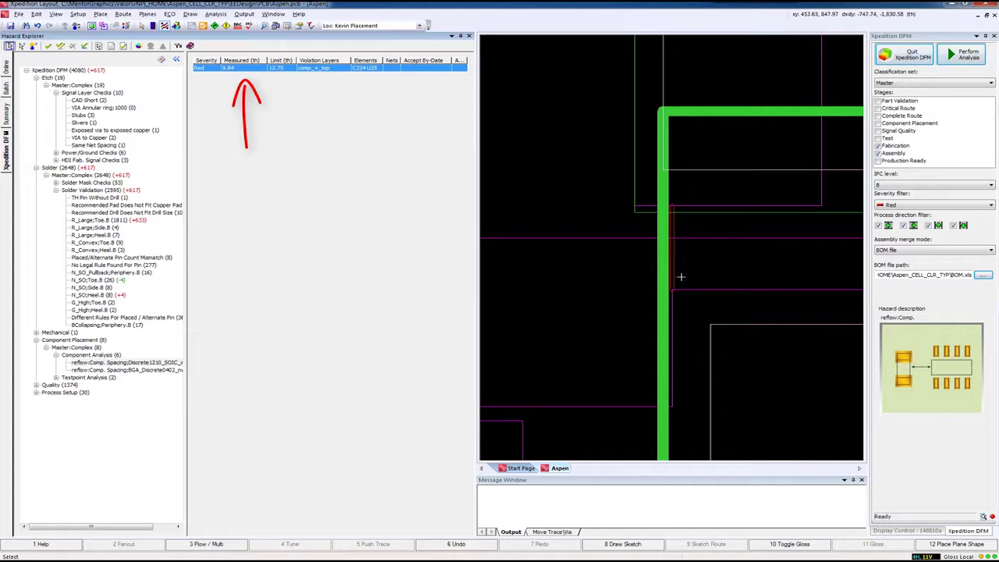
scroll(722, 280, "down", 2)
scroll(732, 261, "down", 3)
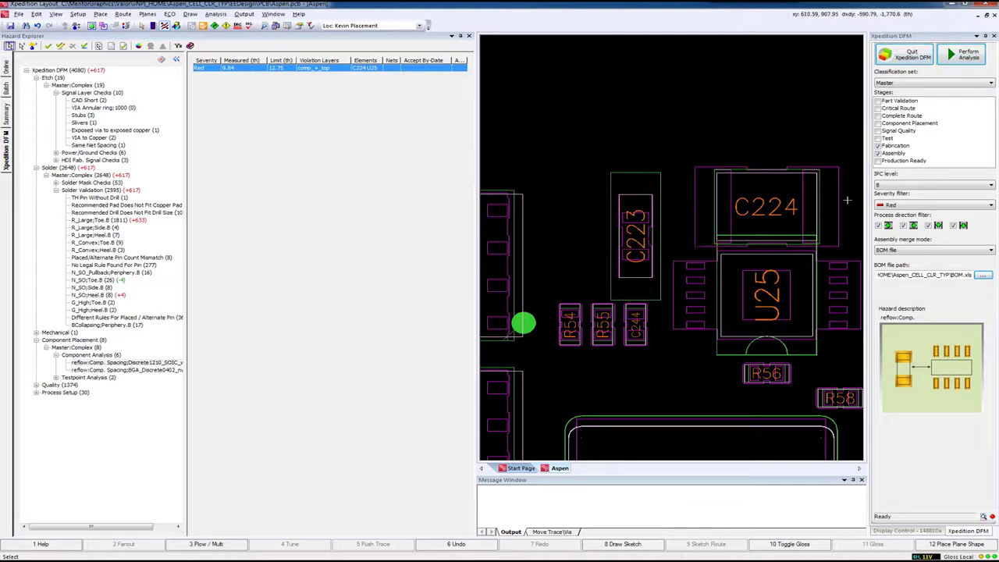
scroll(843, 187, "up", 3)
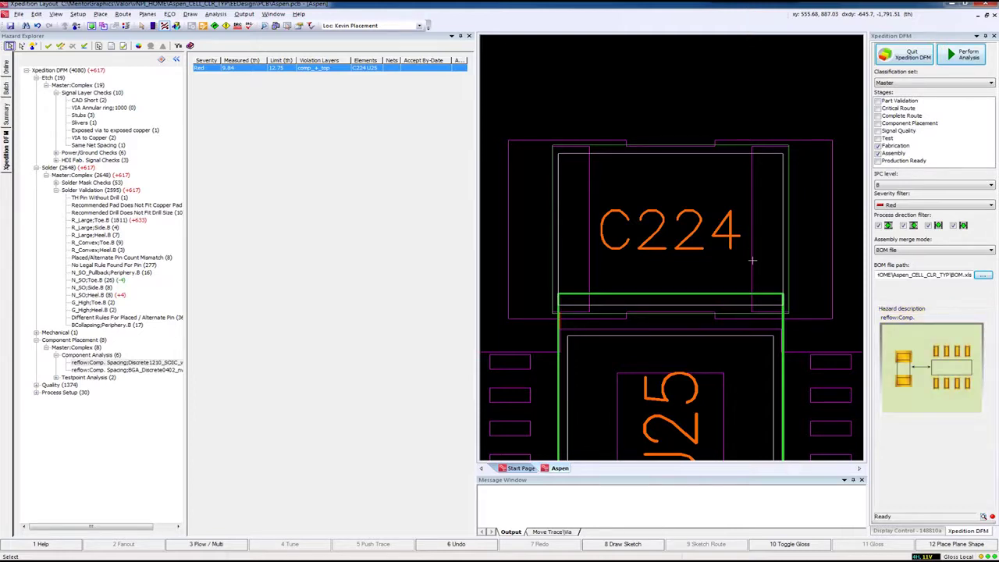
Step: List the SMD to Via Pad;laser hazards under HDI Fab. Signal Checks and rerun the DFM analysis
left_click(56, 160)
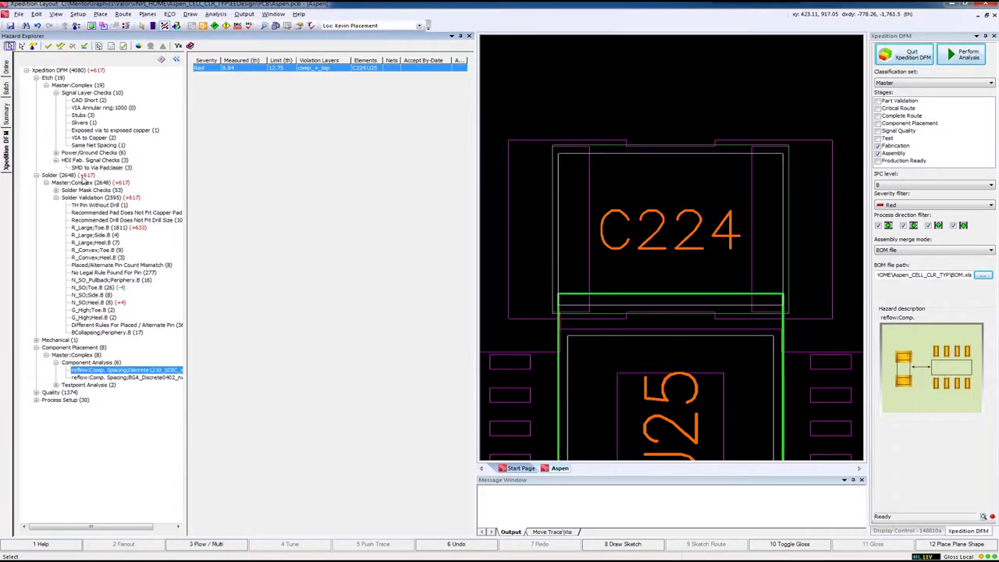
left_click(94, 168)
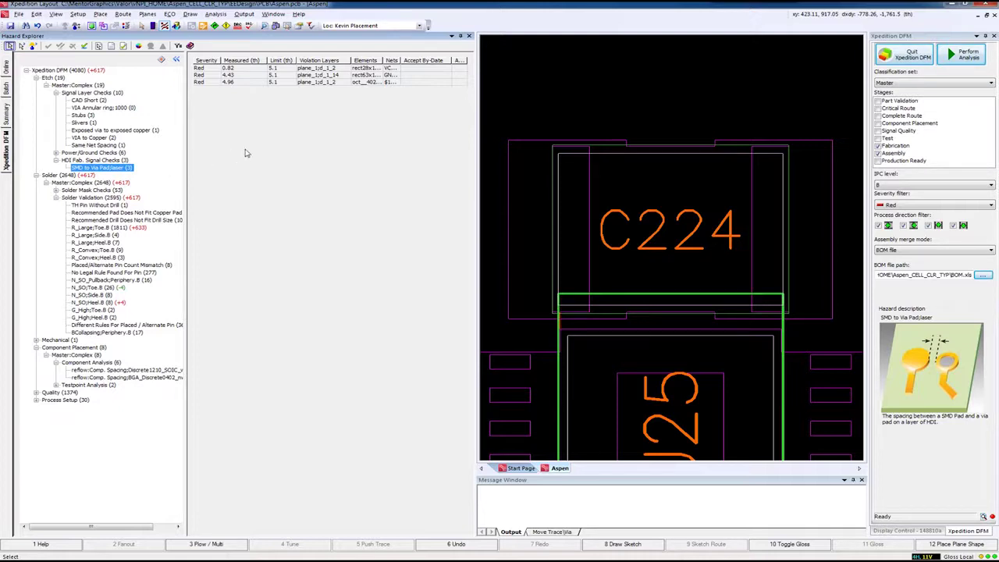
left_click(959, 57)
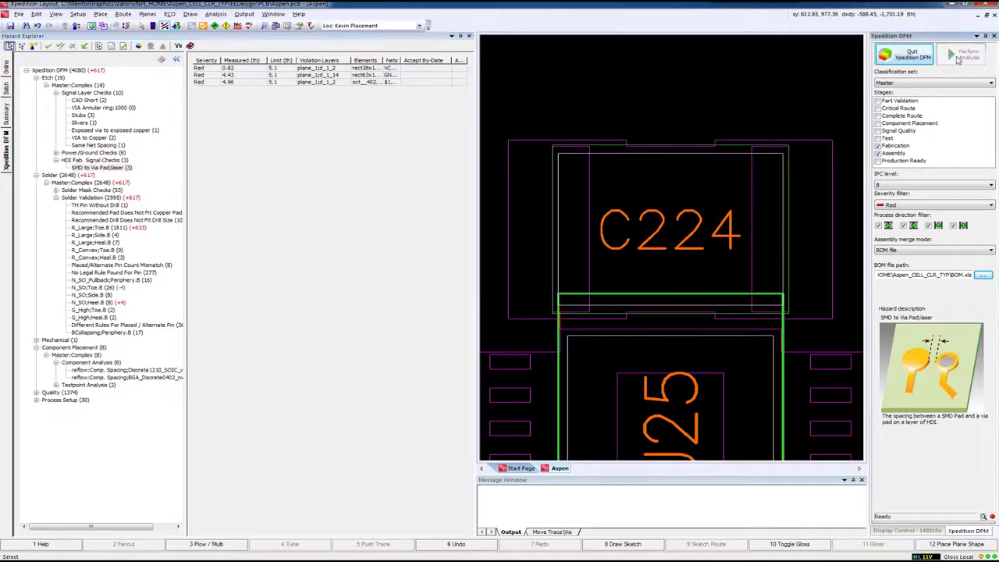